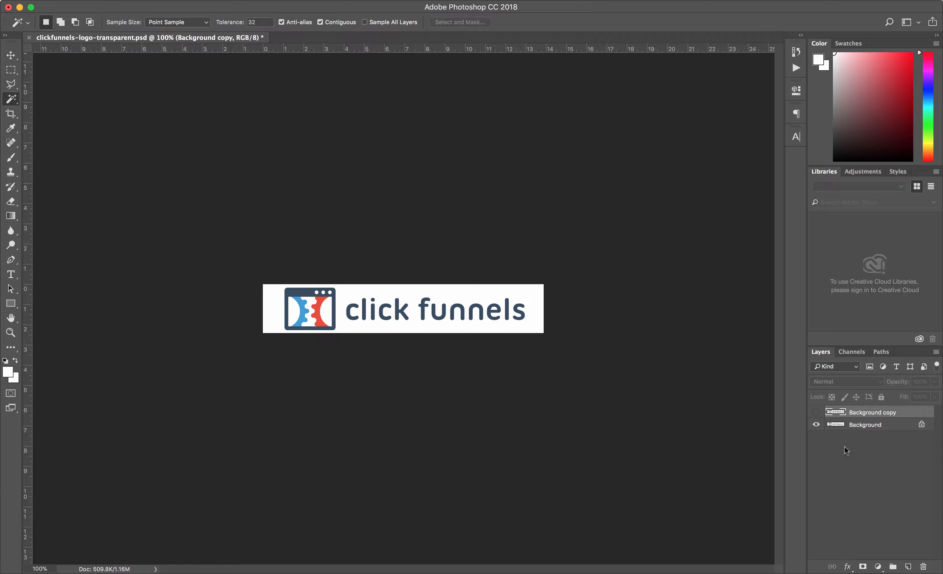
# Compare the logo with and without its white background by toggling the visibility of the Background and Background copy layers.
pyautogui.click(816, 425)
pyautogui.click(817, 412)
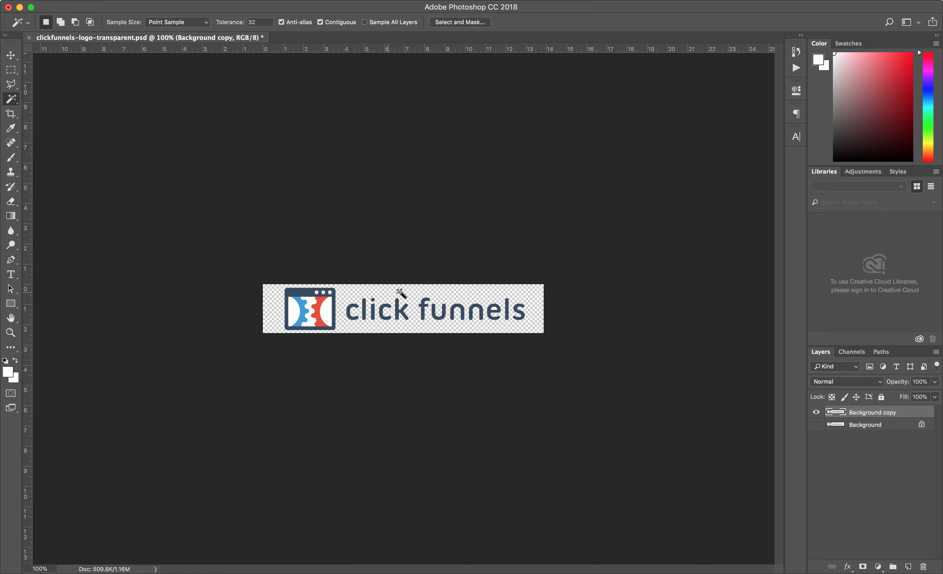
pyautogui.click(816, 425)
pyautogui.click(816, 412)
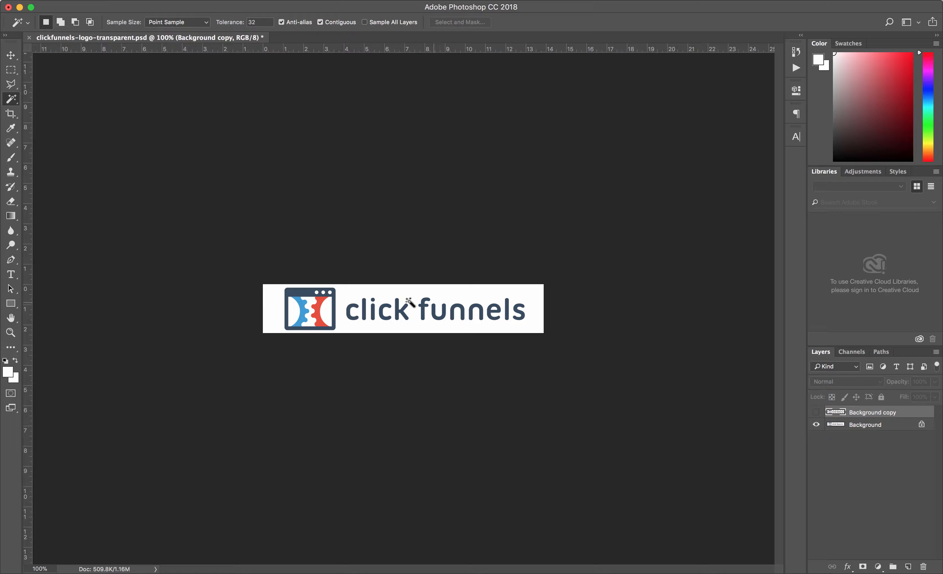
pyautogui.click(816, 413)
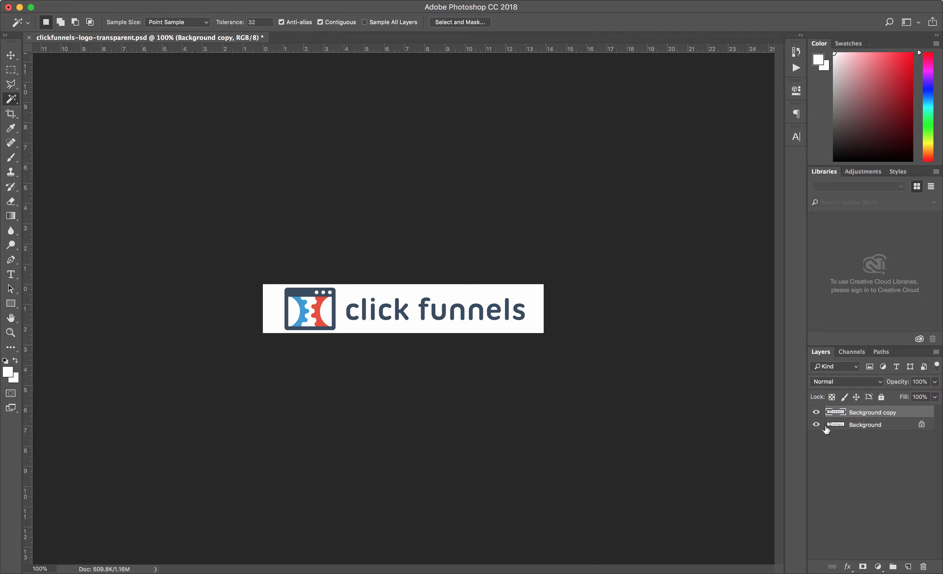
# Hide the Background copy layer and make the Background layer active.
pyautogui.click(817, 414)
pyautogui.click(851, 426)
pyautogui.click(816, 413)
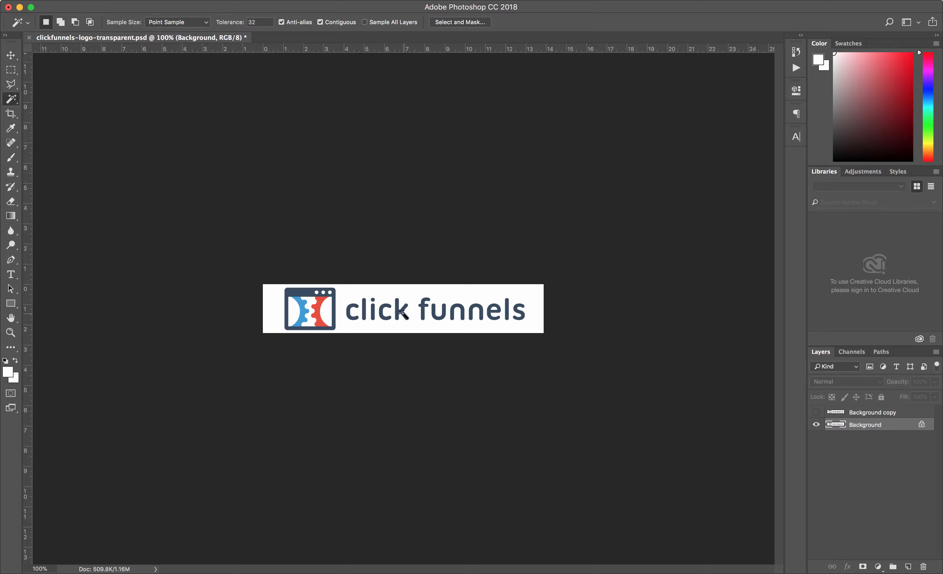
# Try to remove the white area around the logo directly on the locked Background layer, undo it and deselect.
pyautogui.click(277, 305)
pyautogui.hotkey('shift', 'BackSpace')
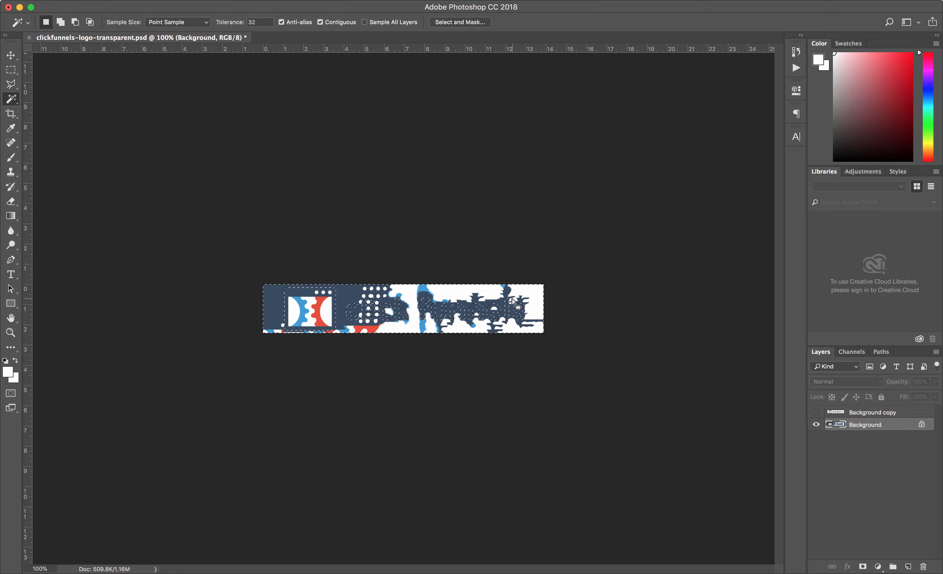
pyautogui.press('super+z')
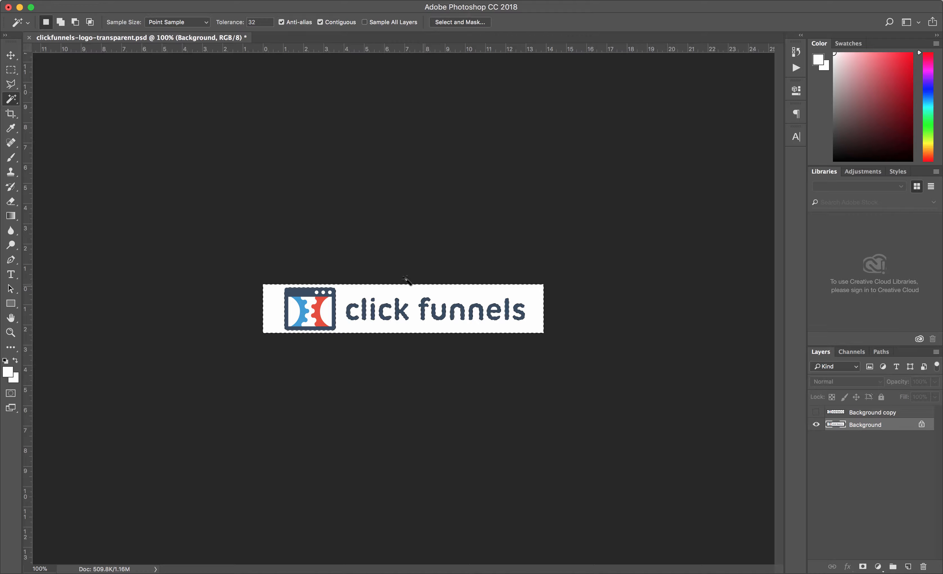
pyautogui.press('super+d')
# Duplicate the Background layer within the same document.
pyautogui.rightClick(884, 425)
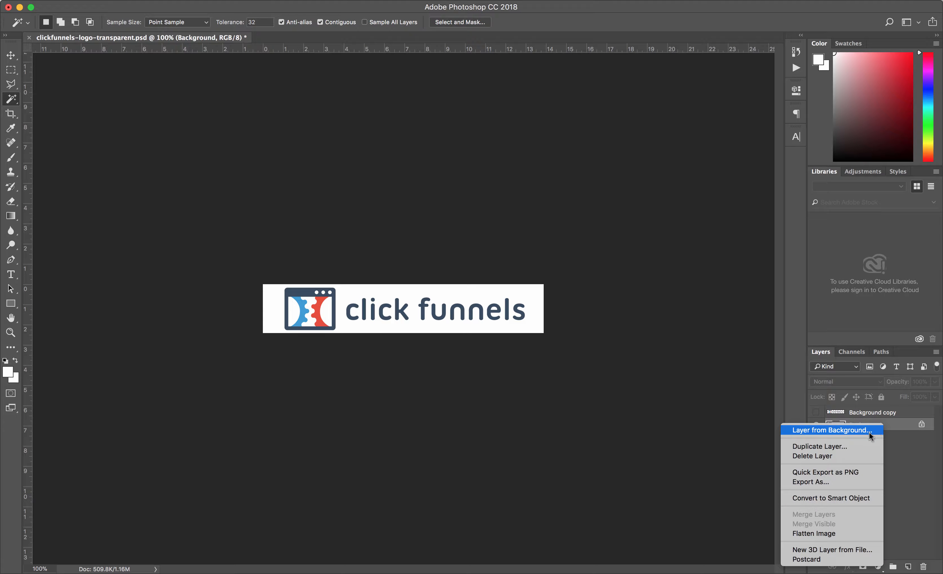
pyautogui.click(901, 426)
pyautogui.rightClick(893, 426)
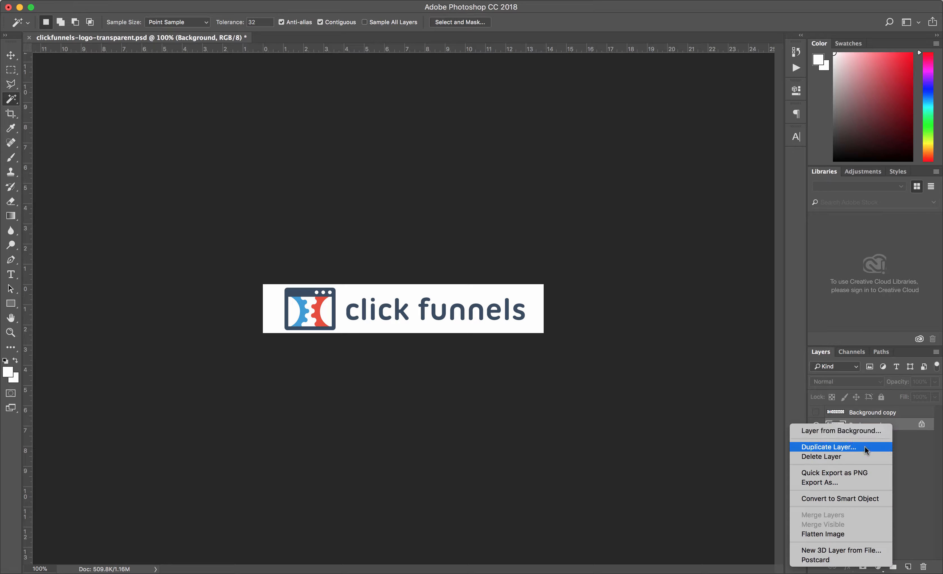
pyautogui.click(851, 448)
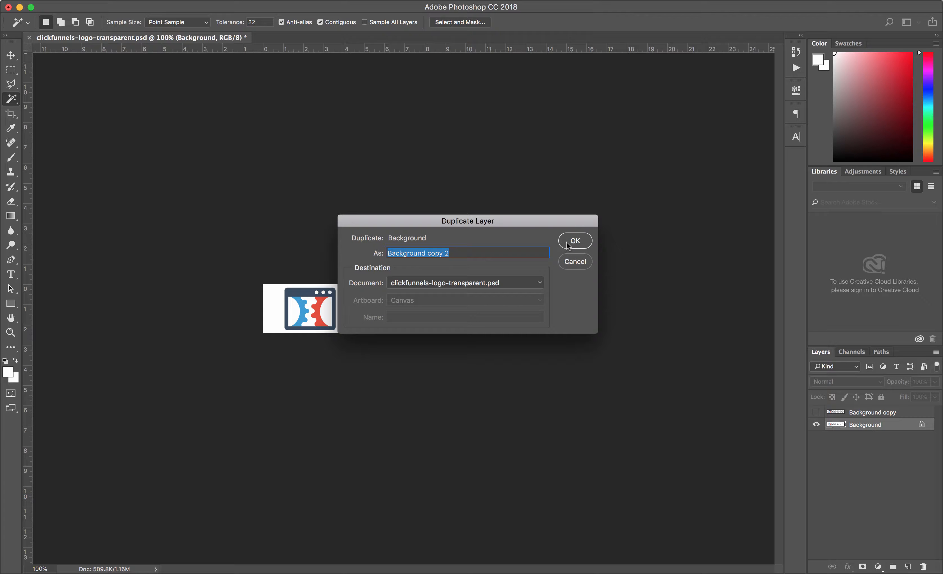
pyautogui.click(580, 242)
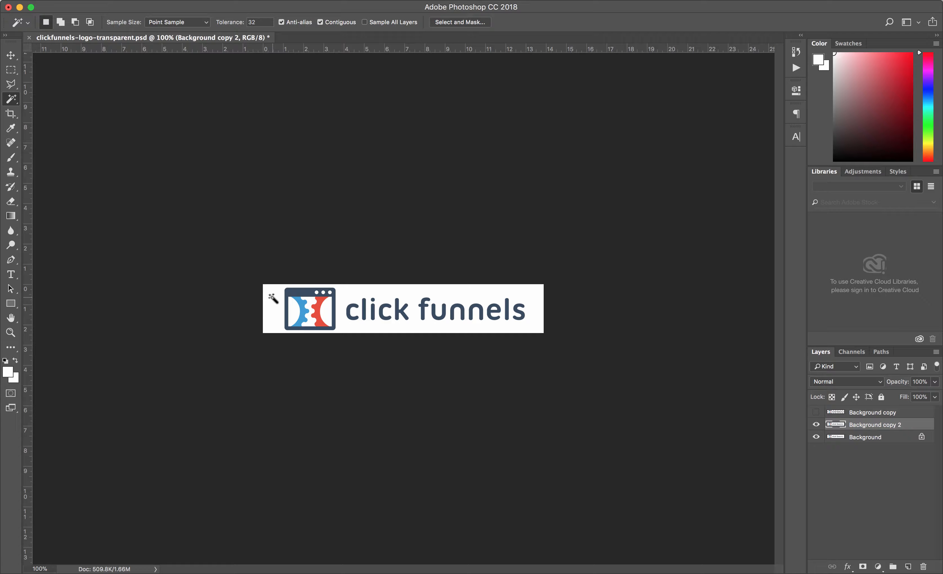
# Choose the Magic Wand Tool from the selection tools.
pyautogui.rightClick(11, 102)
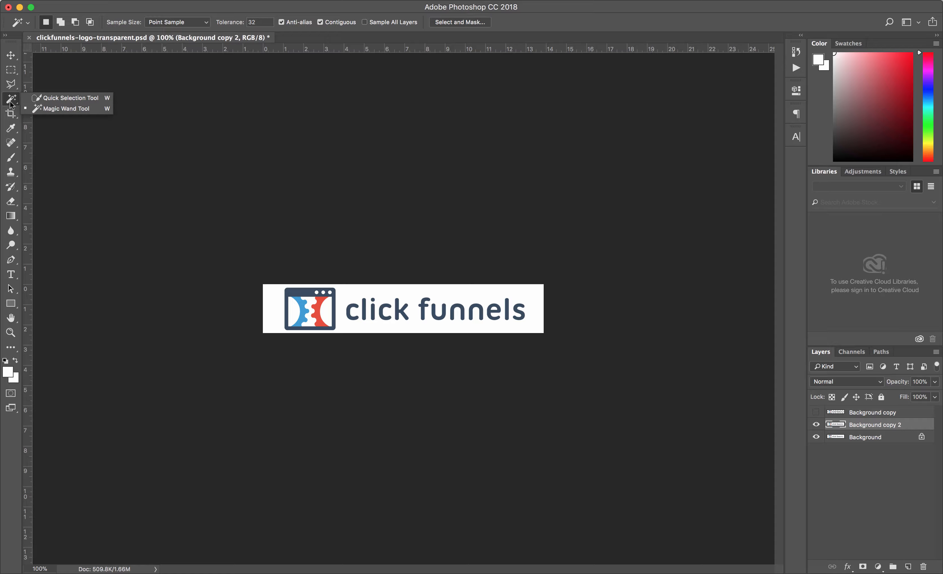
pyautogui.click(11, 102)
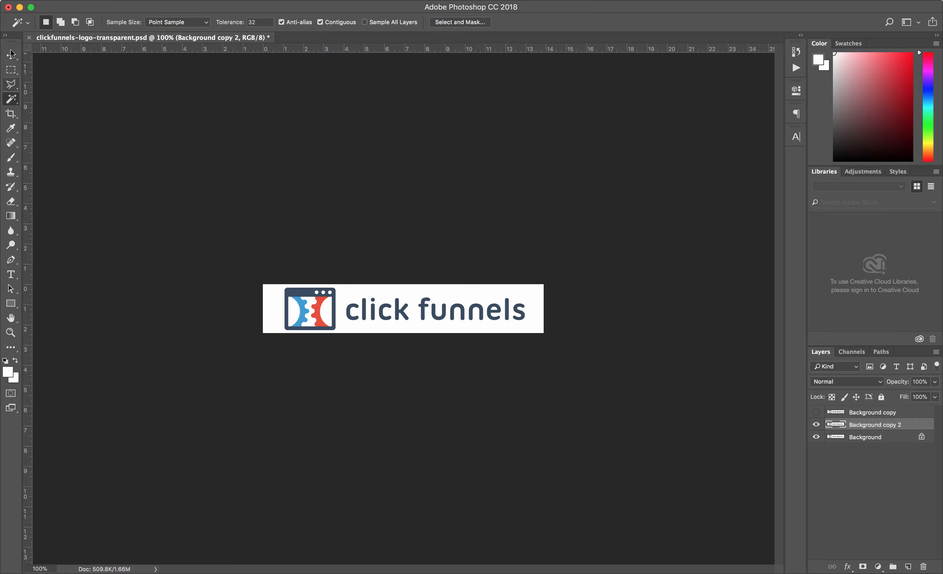
pyautogui.rightClick(11, 100)
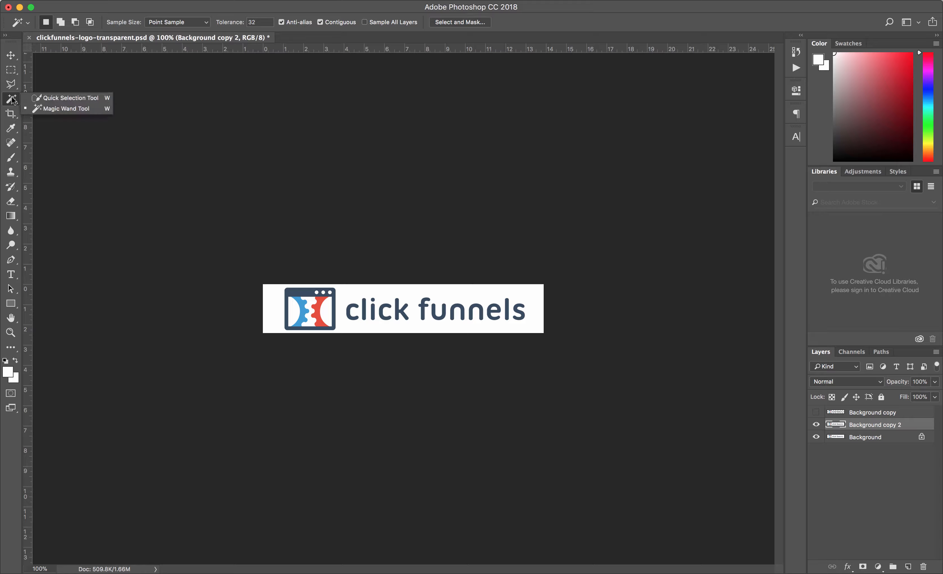
pyautogui.click(58, 109)
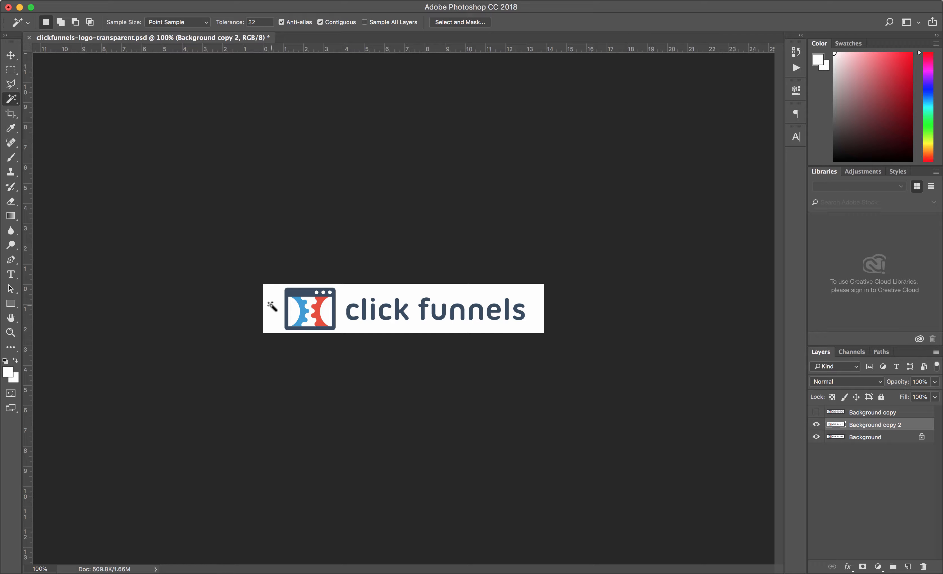
# Select the white area beside the blue gear inside the logo icon, inspect it up close and deselect it.
pyautogui.click(295, 314)
pyautogui.press('z')
pyautogui.click(295, 311)
pyautogui.click(296, 311)
pyautogui.click(296, 311)
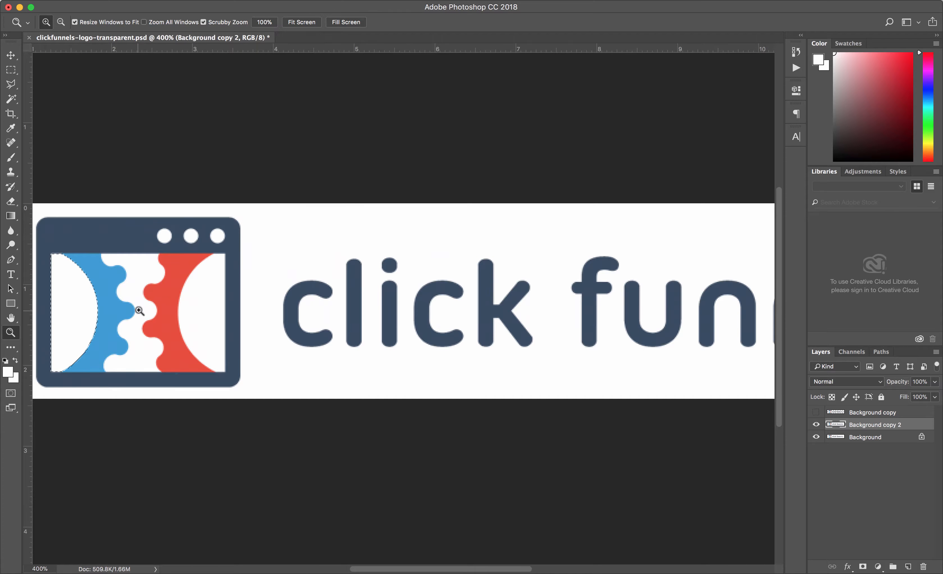
pyautogui.press('super+d')
# Try Magic Wand selections on the white gap between the gears and the white area around the lettering, inspect them and deselect.
pyautogui.click(13, 101)
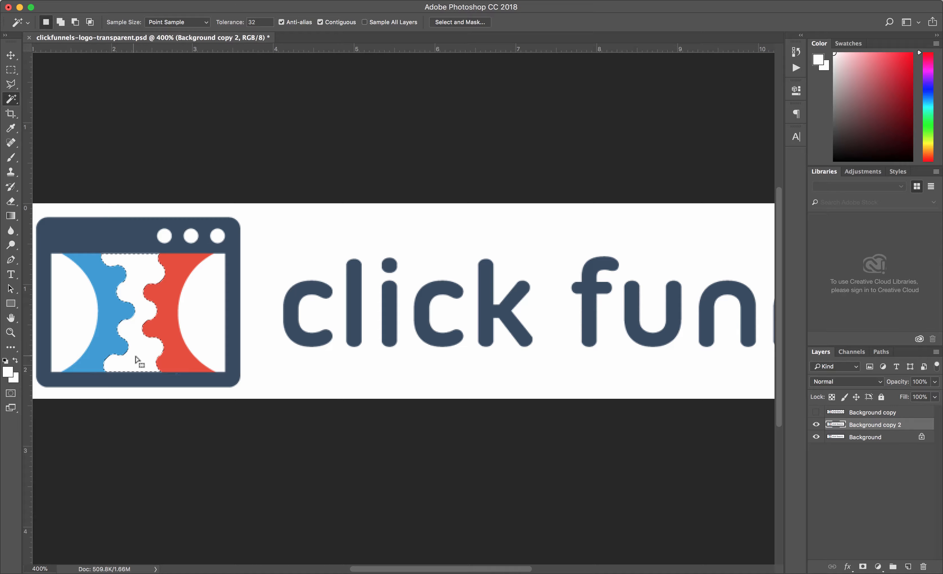
pyautogui.click(153, 331)
pyautogui.click(291, 302)
pyautogui.keyDown('shift'); pyautogui.click(357, 307); pyautogui.keyUp('shift')
pyautogui.keyDown('shift'); pyautogui.click(390, 309); pyautogui.keyUp('shift')
pyautogui.keyDown('shift'); pyautogui.click(430, 306); pyautogui.keyUp('shift')
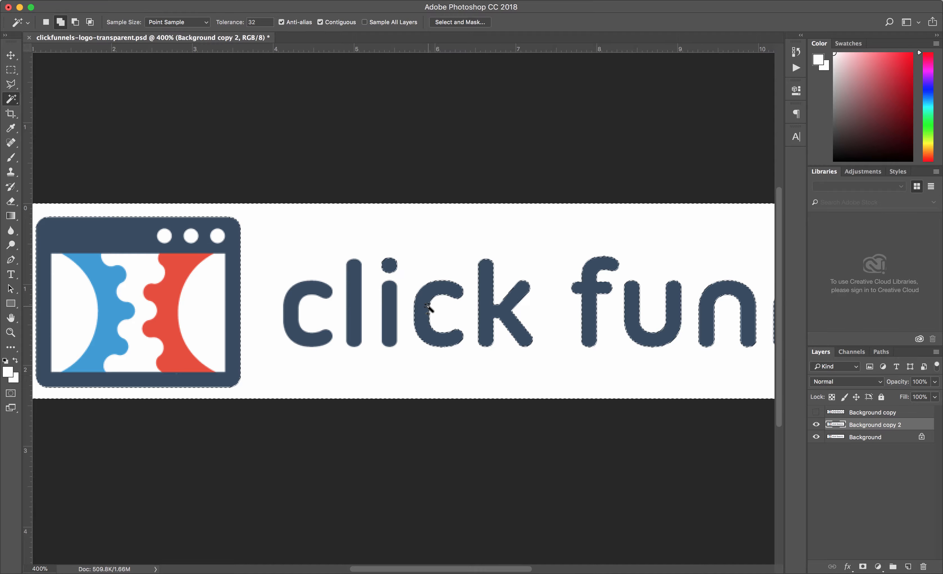
pyautogui.hscroll(5, 478, 306)
pyautogui.hscroll(5, 456, 306)
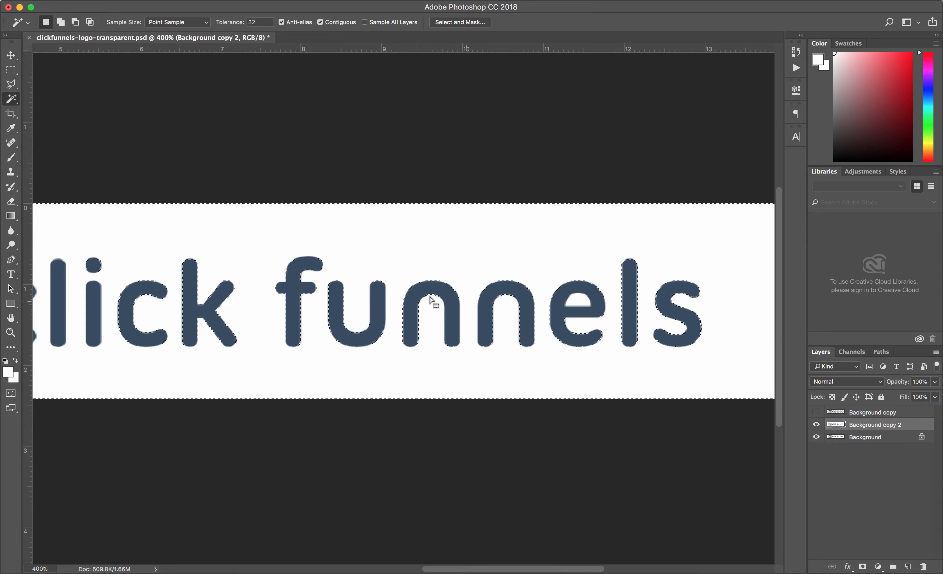
pyautogui.hscroll(-1, 338, 293)
pyautogui.hscroll(-10, 338, 293)
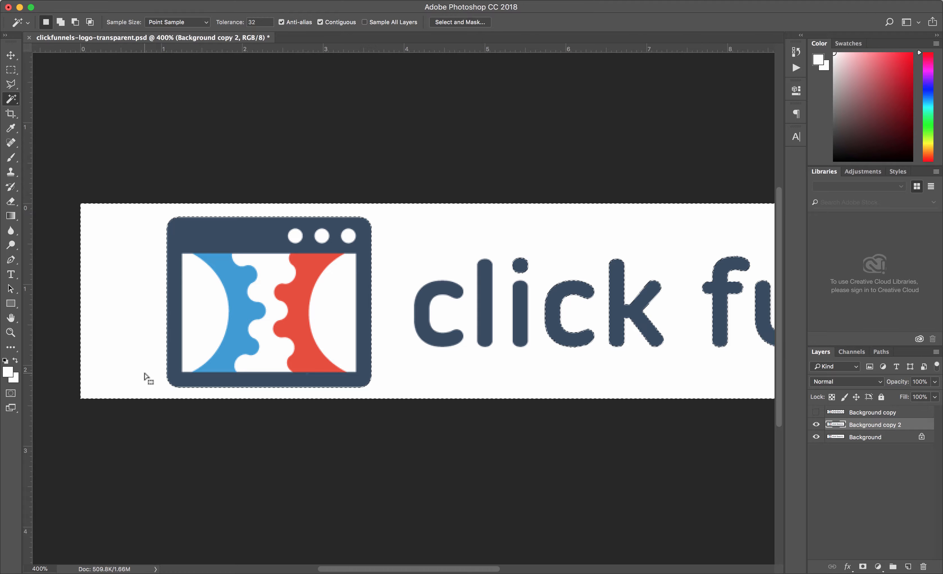
pyautogui.press('z')
pyautogui.keyDown('alt'); pyautogui.click(149, 356); pyautogui.keyUp('alt')
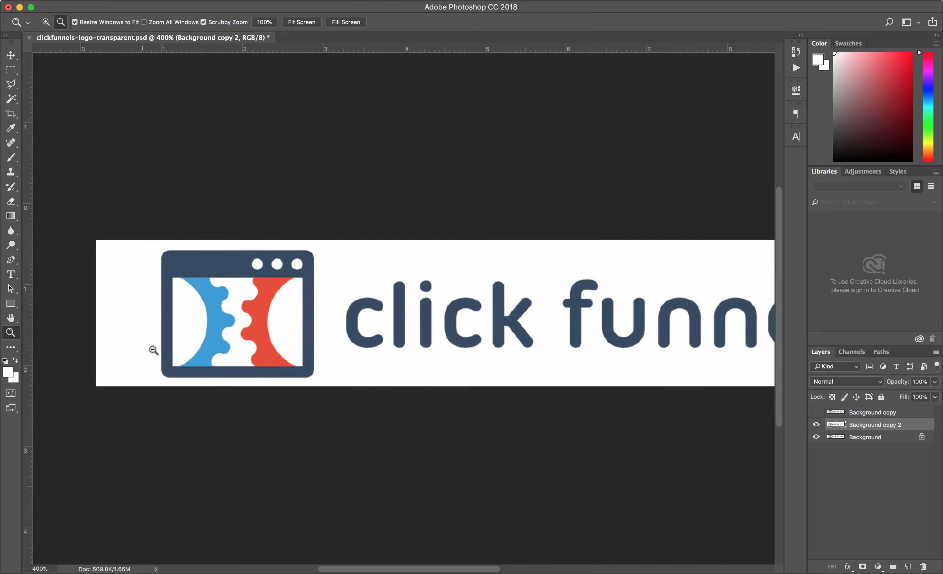
pyautogui.keyDown('alt'); pyautogui.click(154, 350); pyautogui.keyUp('alt')
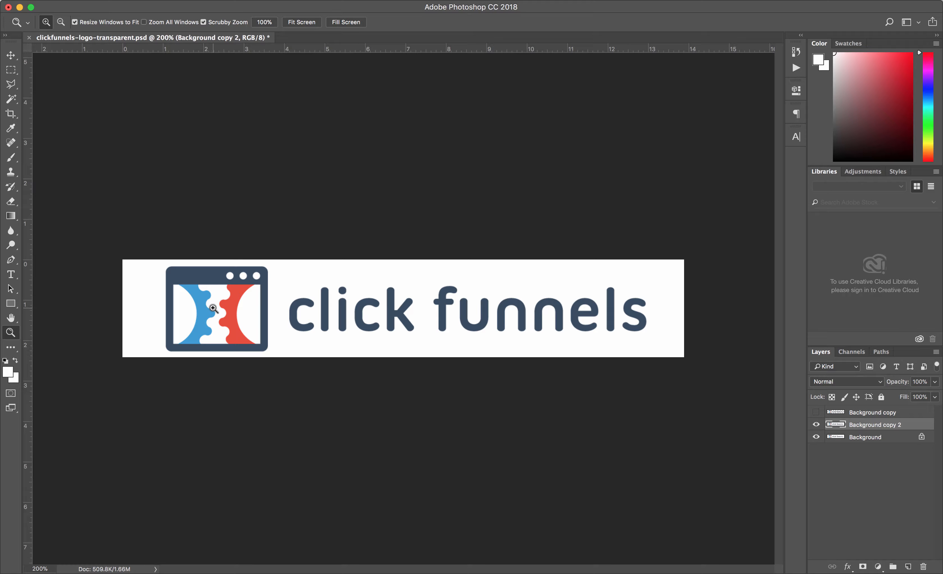
# Delete the white area surrounding the icon and lettering from the Background copy 2 layer, make the Background layer active and deselect.
pyautogui.click(8, 103)
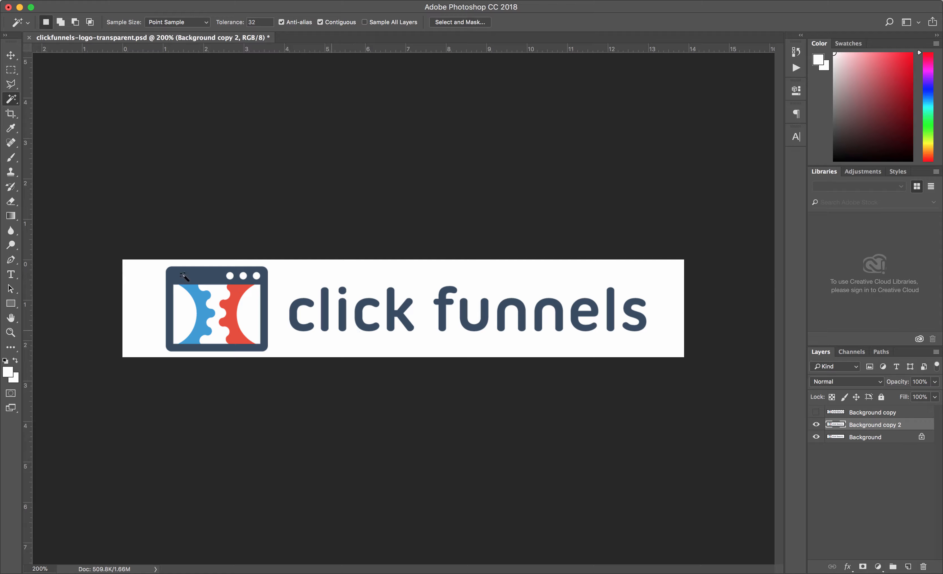
pyautogui.click(141, 297)
pyautogui.click(873, 442)
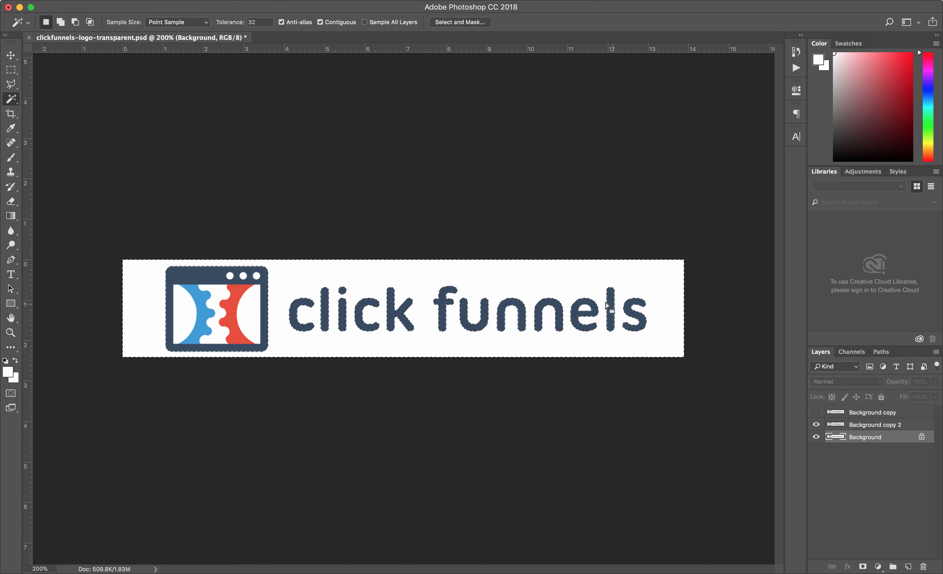
pyautogui.press('super+d')
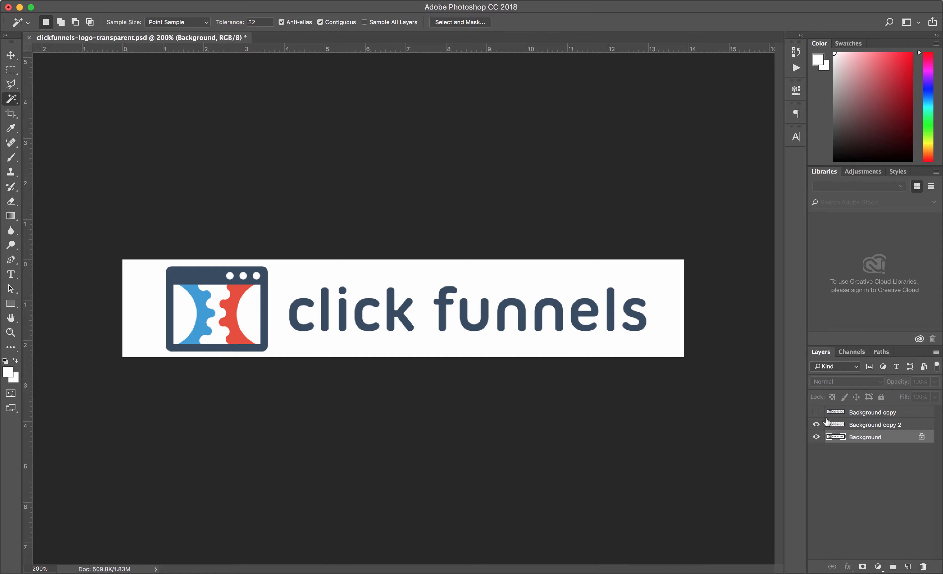
# Hide the Background layer and make the Background copy 2 layer active.
pyautogui.click(818, 437)
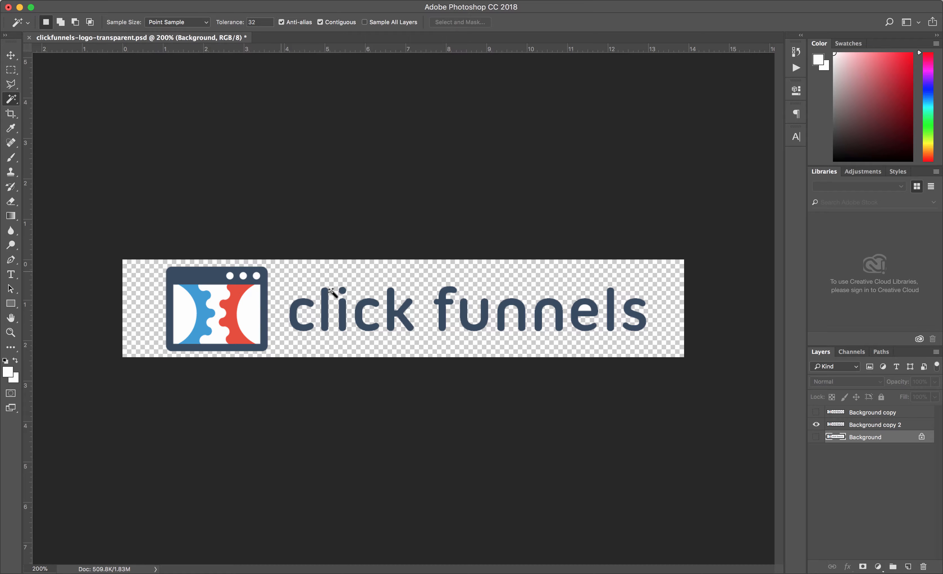
pyautogui.click(817, 437)
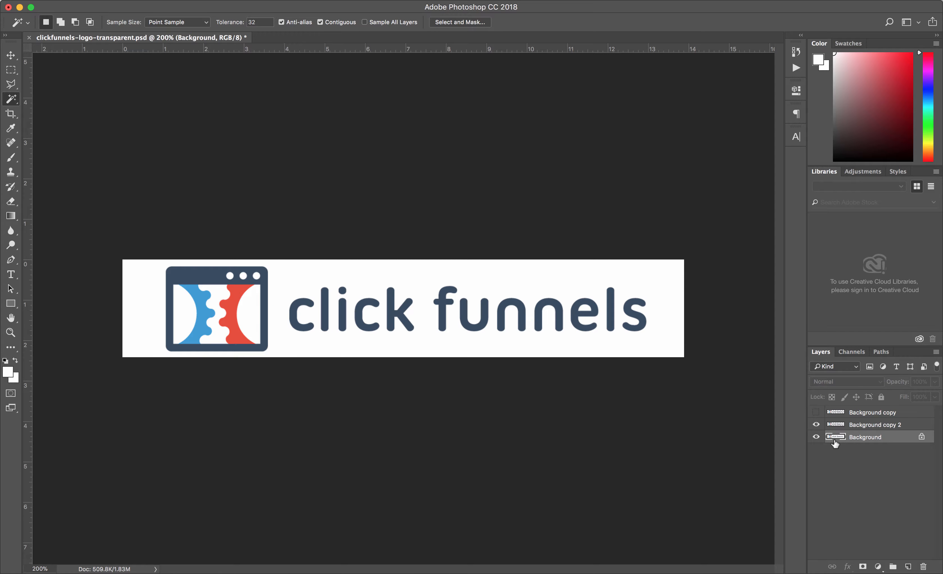
pyautogui.click(817, 437)
pyautogui.click(875, 426)
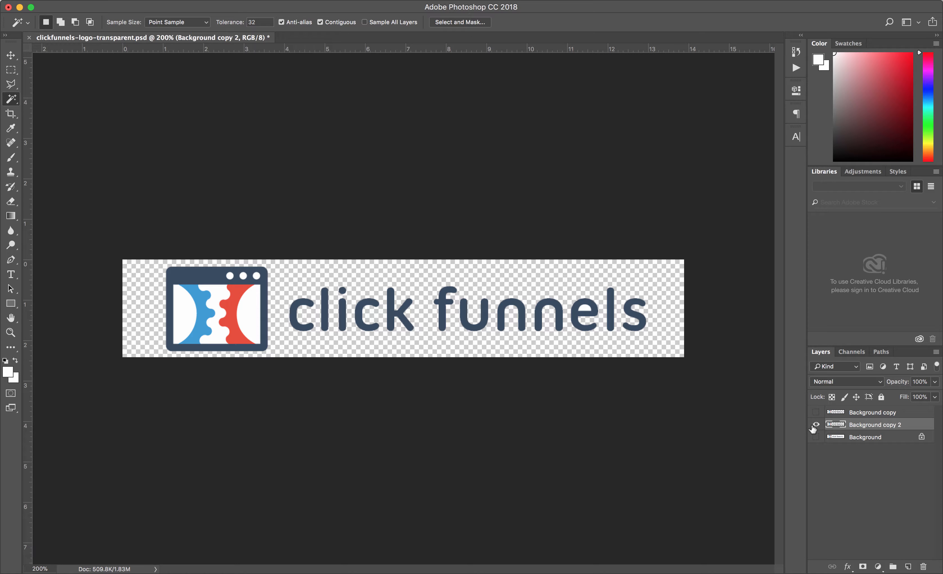
# Check the cut-out logo by toggling the visibility of the Background copy 2 layer, leaving it as the only visible layer.
pyautogui.click(817, 437)
pyautogui.click(817, 426)
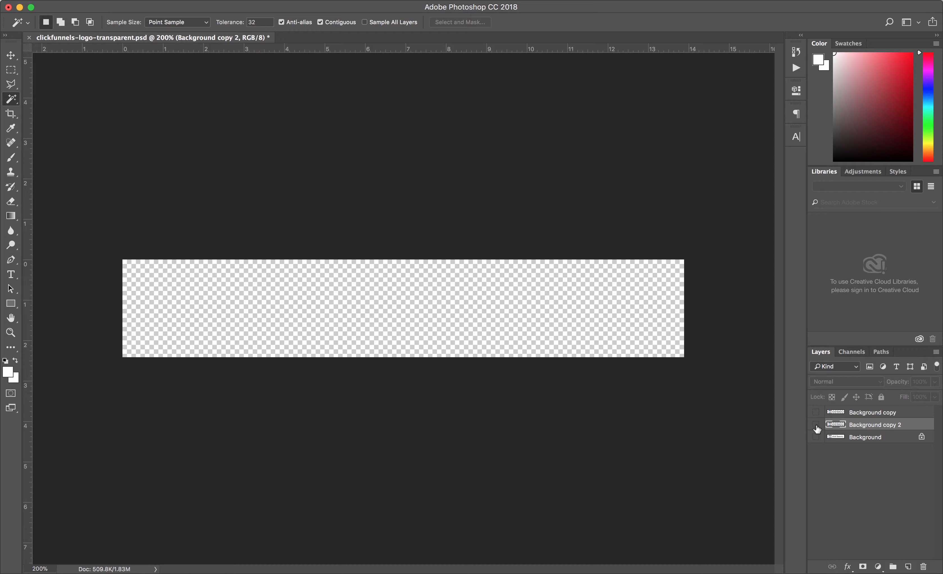
pyautogui.click(816, 425)
pyautogui.click(816, 425)
pyautogui.click(816, 425)
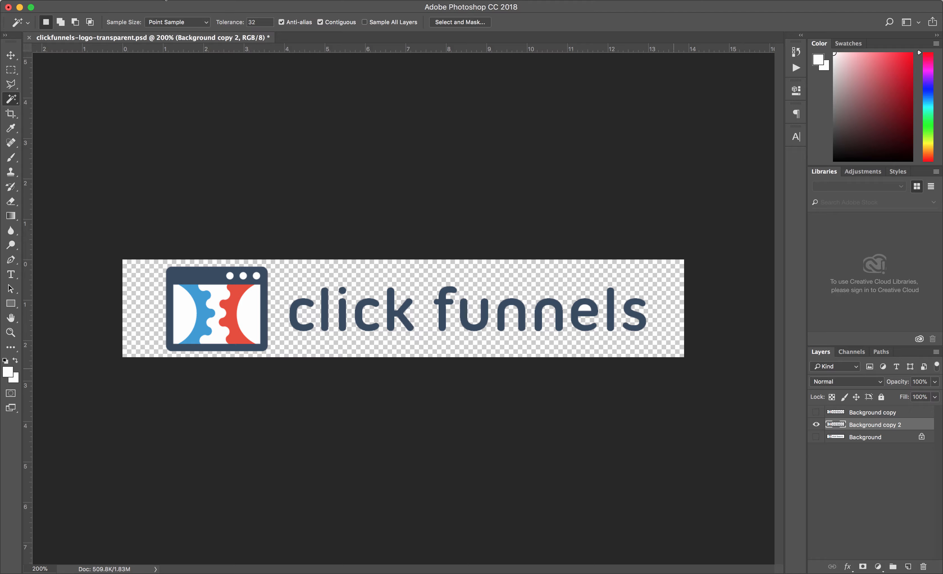
# Open the Export As settings for the document and set the file format to PNG.
pyautogui.click(101, 0)
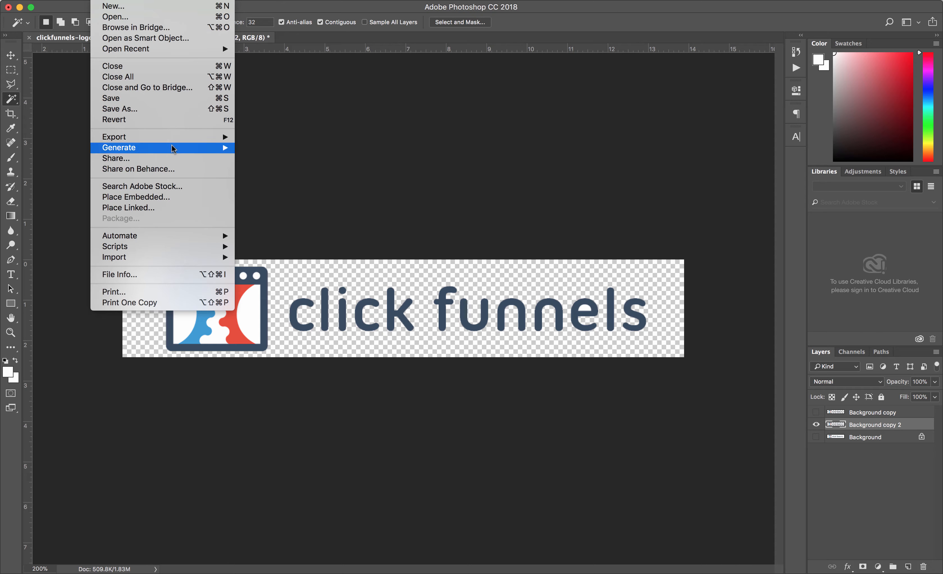
pyautogui.moveTo(185, 142)
pyautogui.click(355, 151)
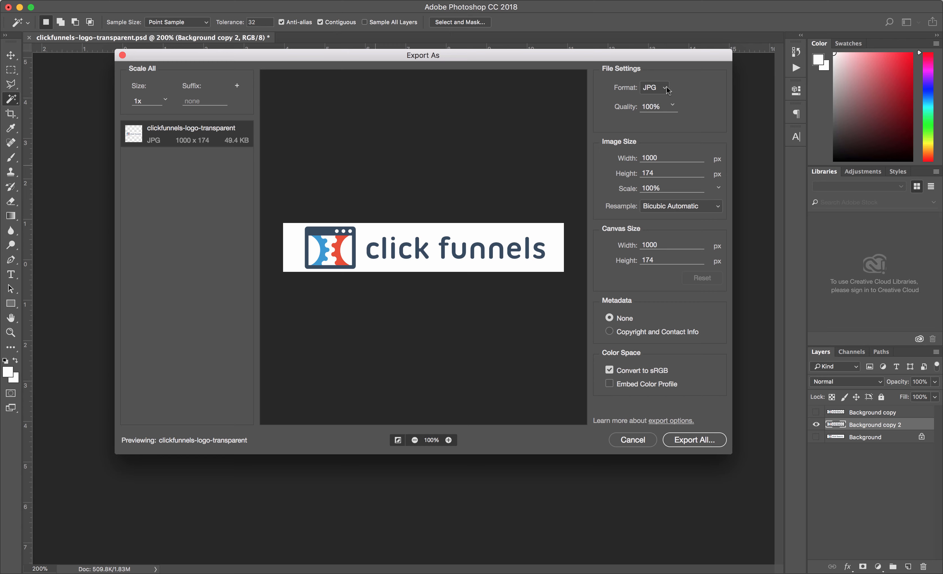
pyautogui.click(657, 92)
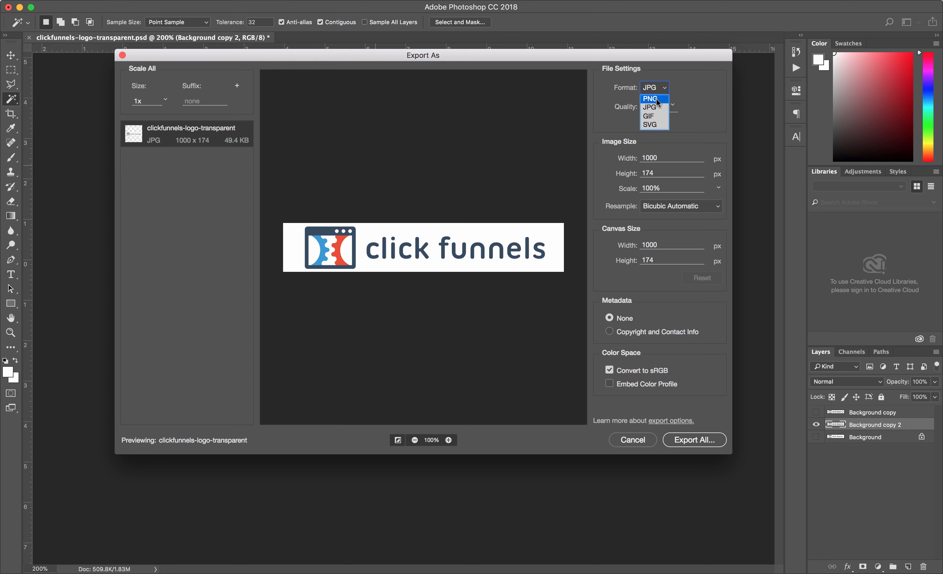
pyautogui.click(656, 99)
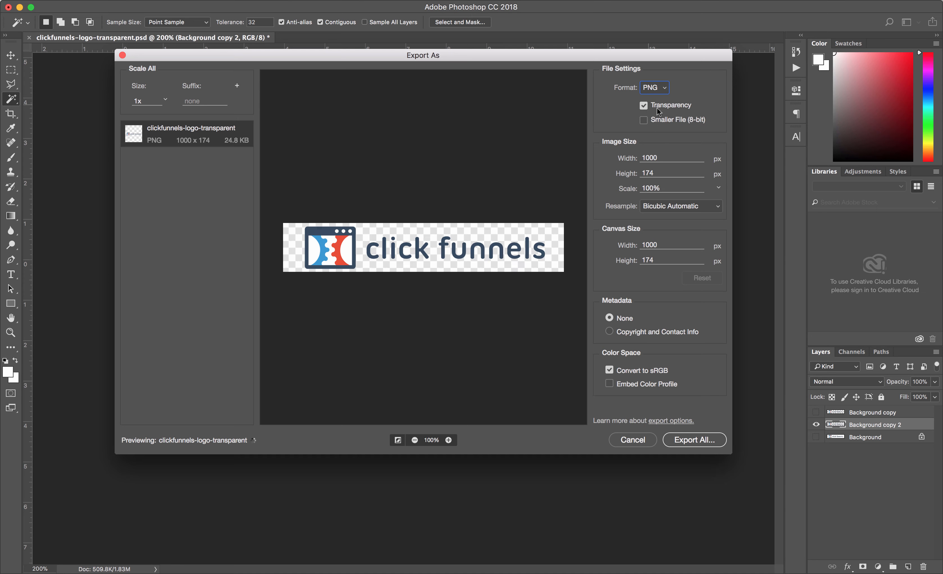
# Compare the PNG export preview with Transparency off and on, leaving Transparency enabled.
pyautogui.click(644, 107)
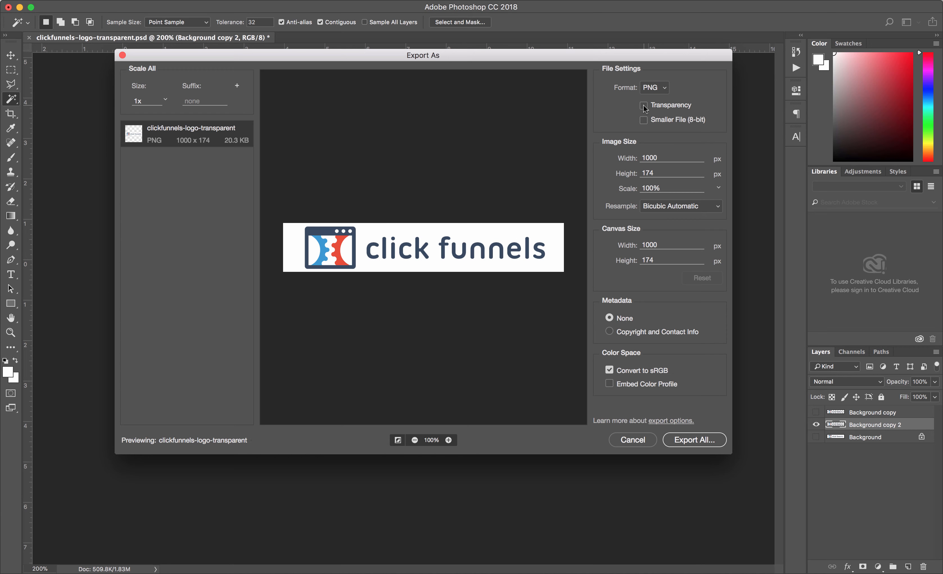
pyautogui.click(644, 105)
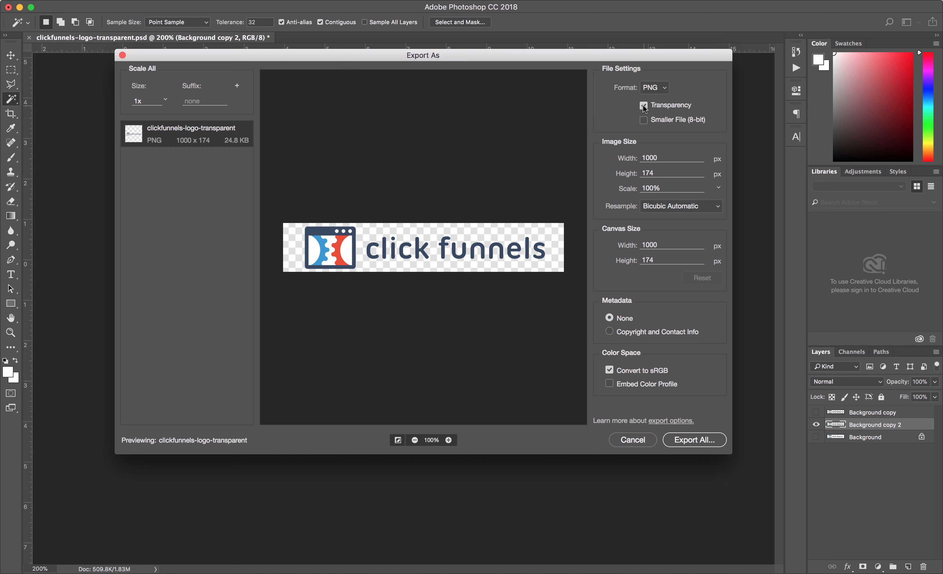
pyautogui.click(643, 106)
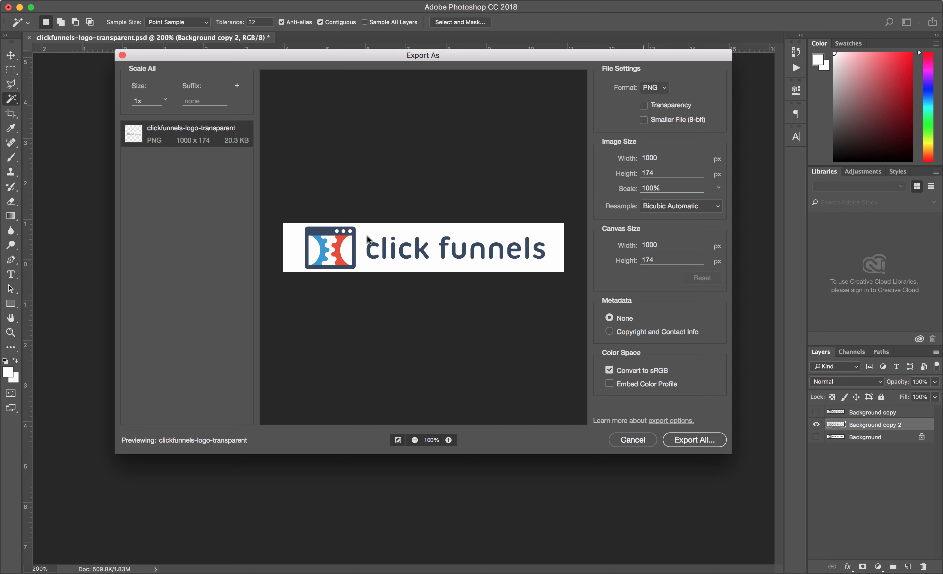
pyautogui.click(644, 105)
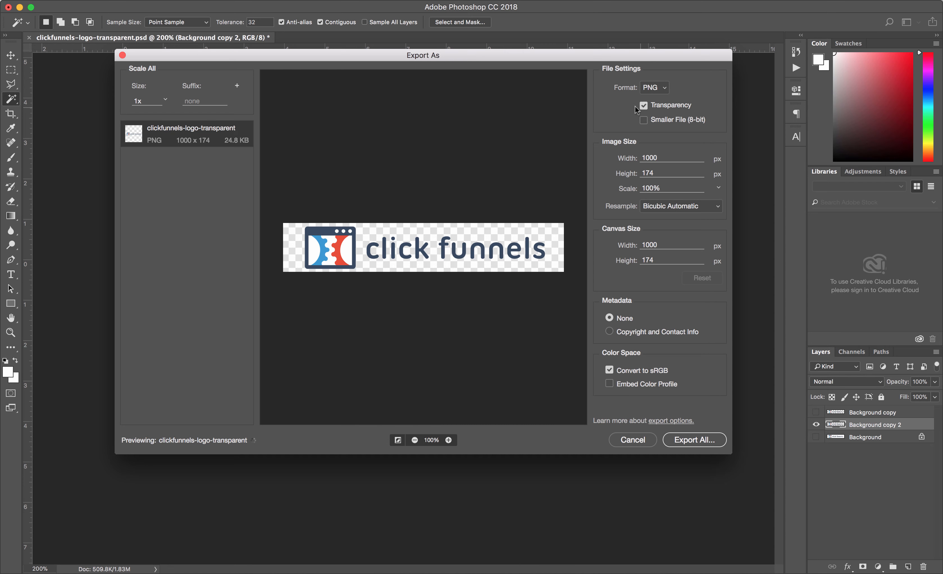